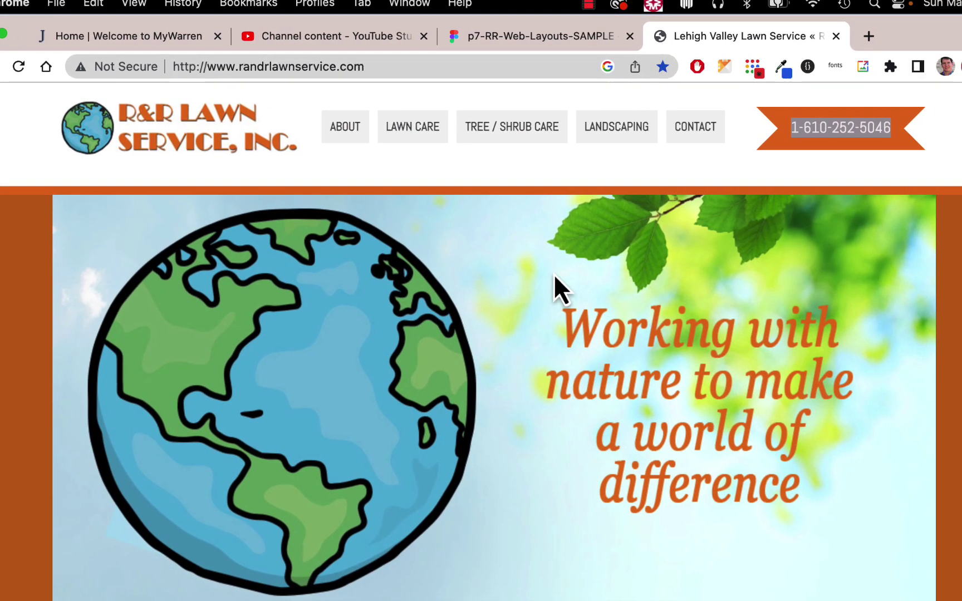
Step: Look over the existing R&R Lawn Service home page, from the header and photo banner to the intro text and footer
scroll(607, 278, down, 5)
scroll(553, 273, down, 10)
scroll(553, 273, up, 4)
scroll(553, 273, down, 4)
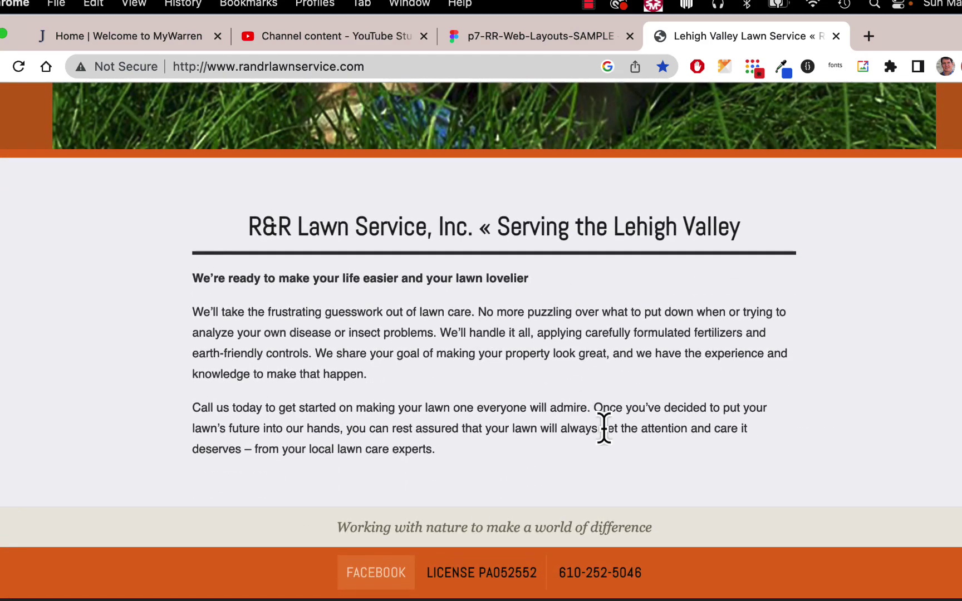
scroll(604, 429, up, 10)
scroll(603, 428, up, 4)
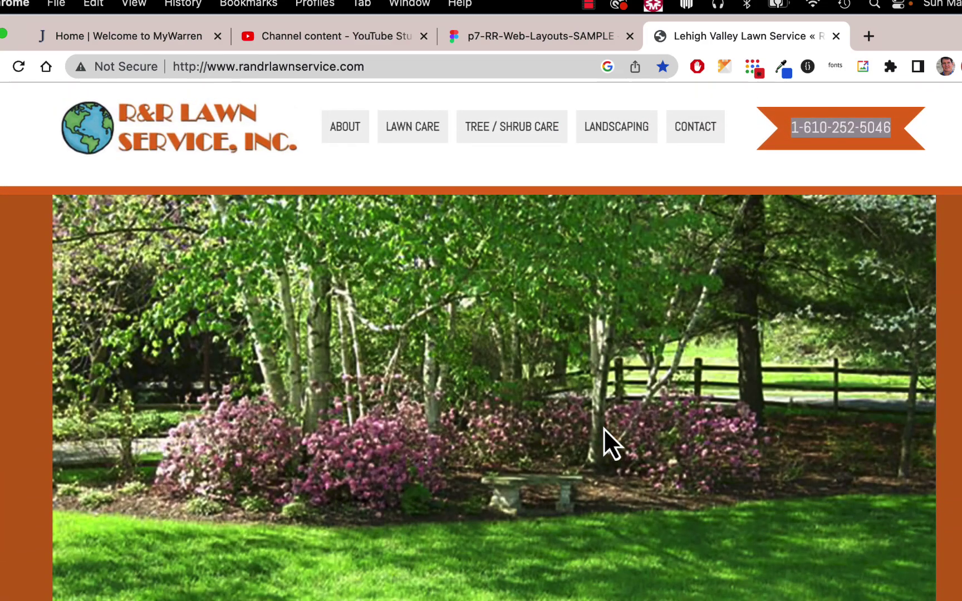
Step: Switch to the Figma web layout file, return to the drafts and open the p6-RRLogo design file
click(534, 37)
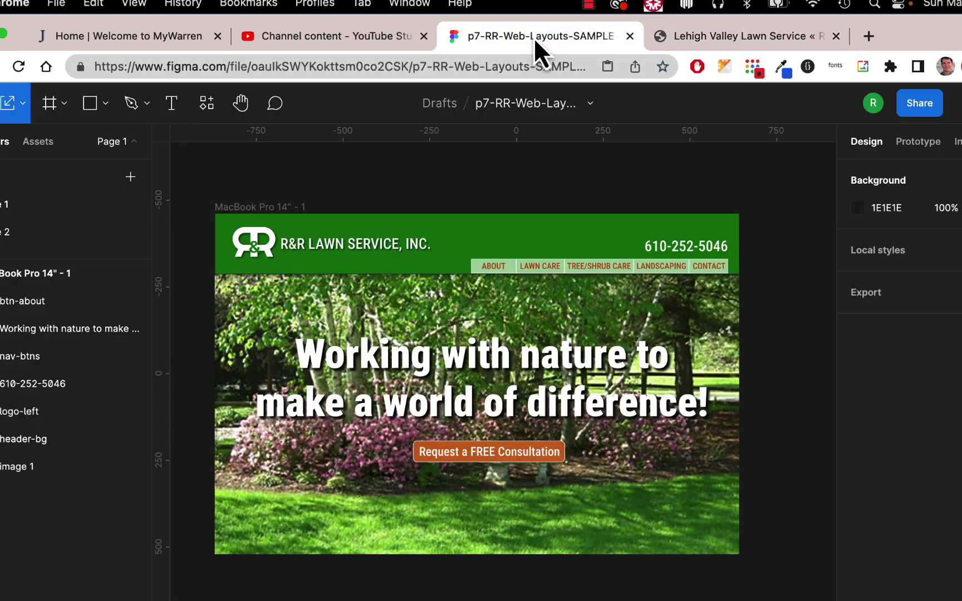
click(9, 103)
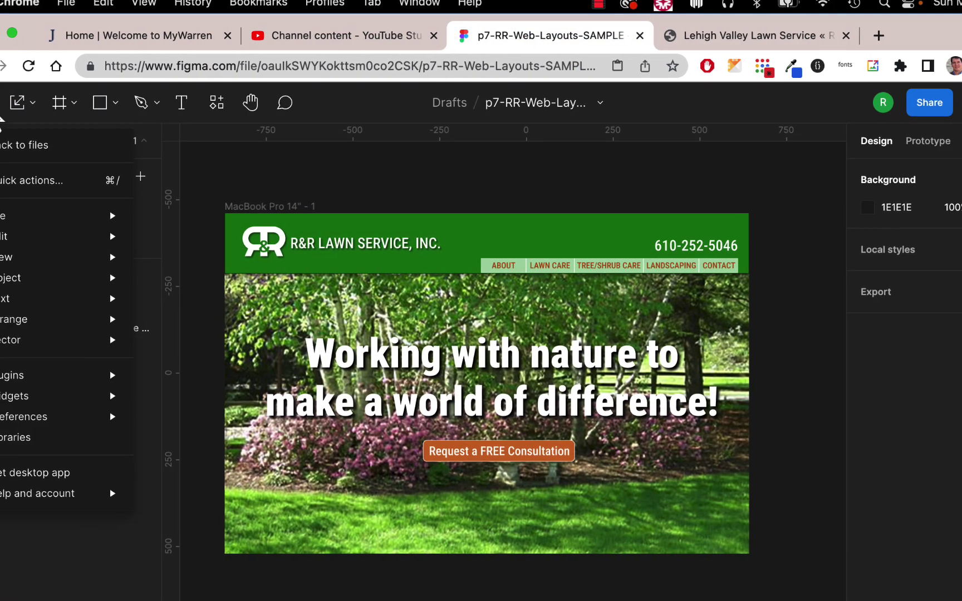
click(11, 143)
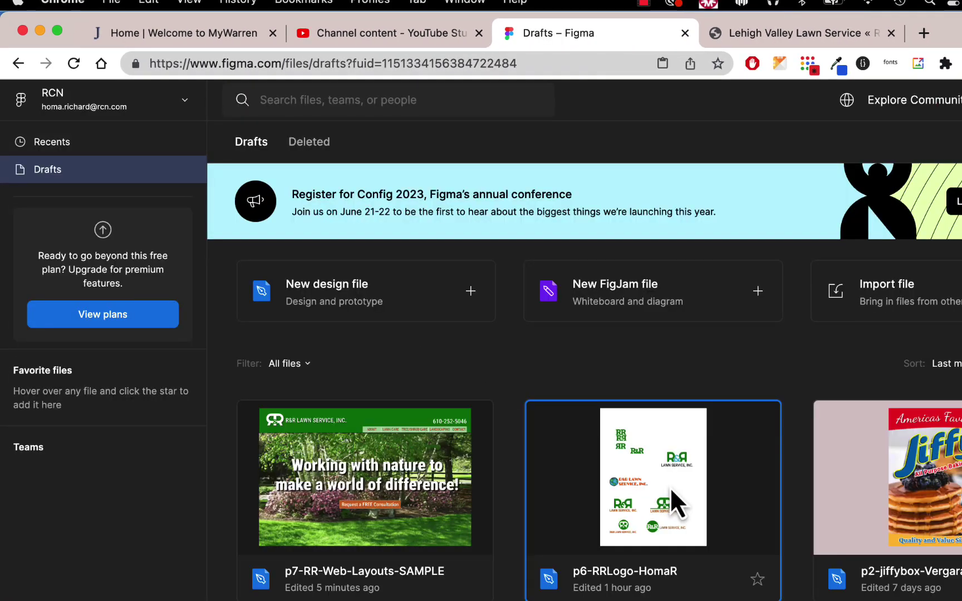
double_click(669, 487)
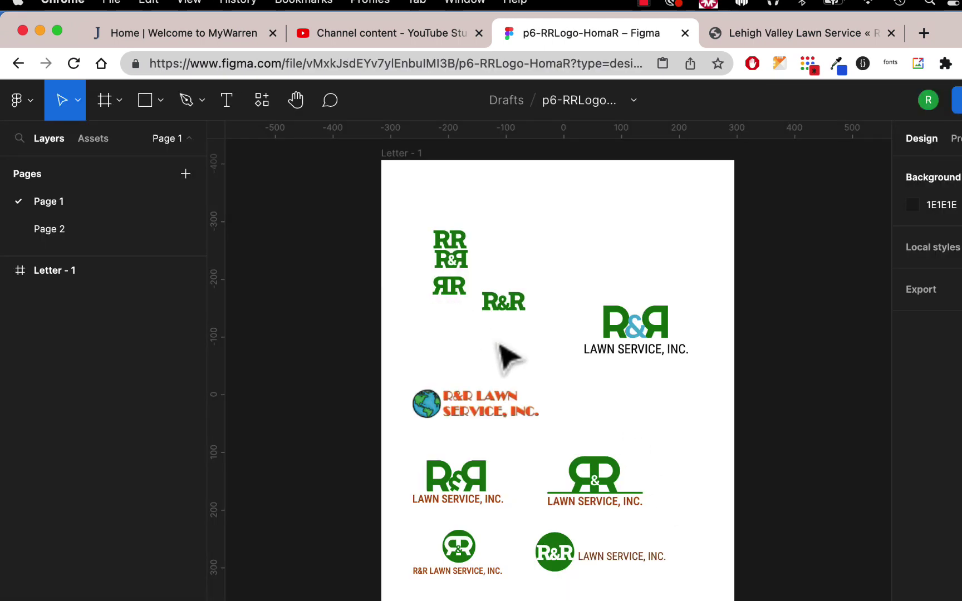
Step: Examine the R&R logo ideas on Page 1 up close and compare them with the original globe logo
scroll(526, 371, down, 6)
scroll(526, 372, right, 2)
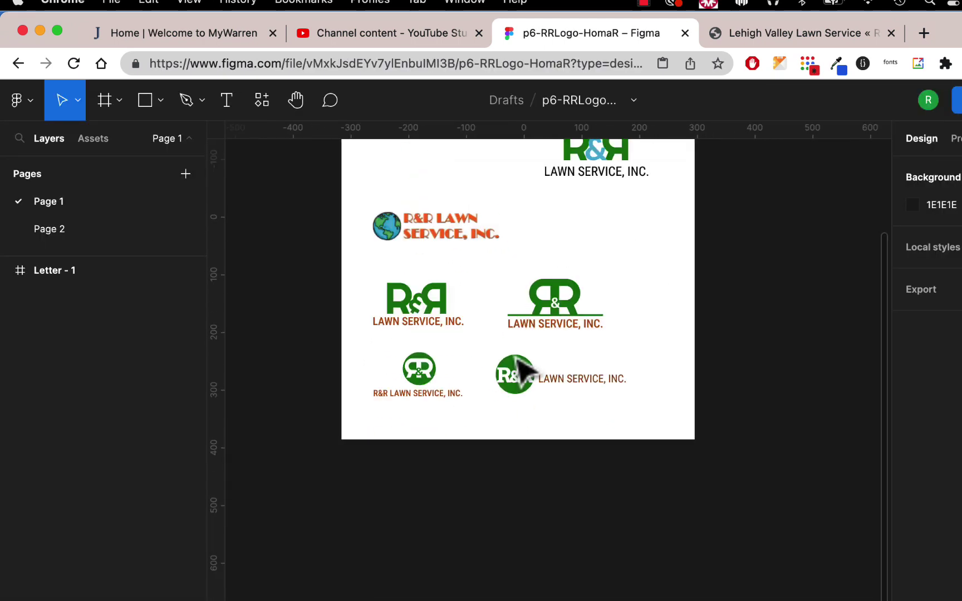
scroll(526, 372, left, 2)
scroll(523, 367, up, 5)
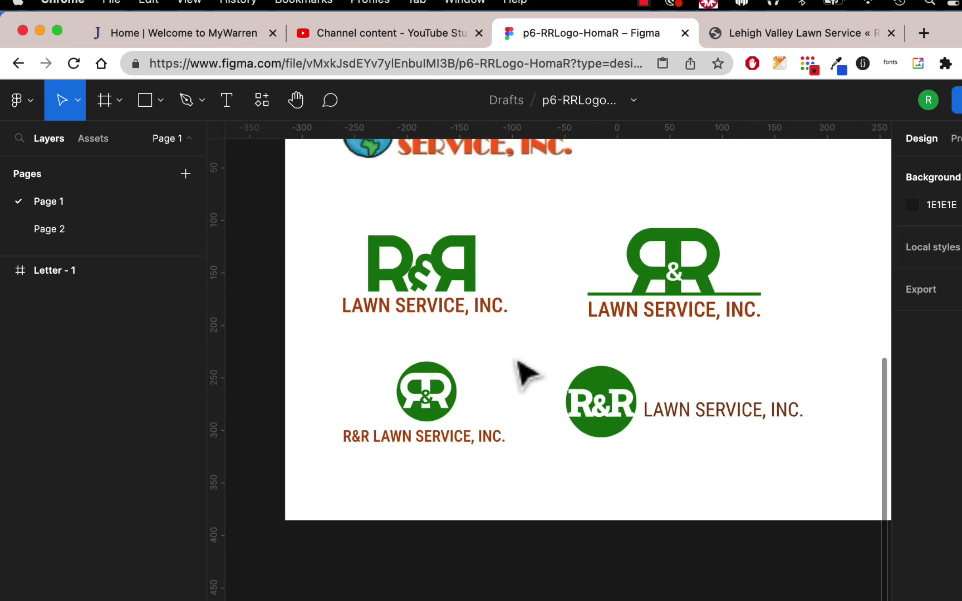
scroll(523, 371, up, 3)
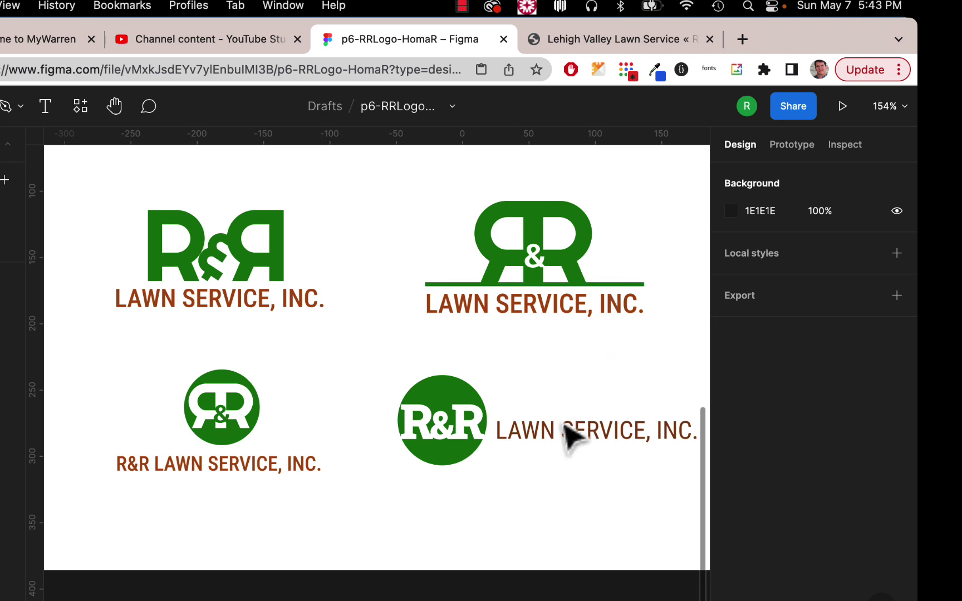
scroll(554, 444, right, 5)
scroll(480, 450, left, 5)
scroll(480, 450, up, 2)
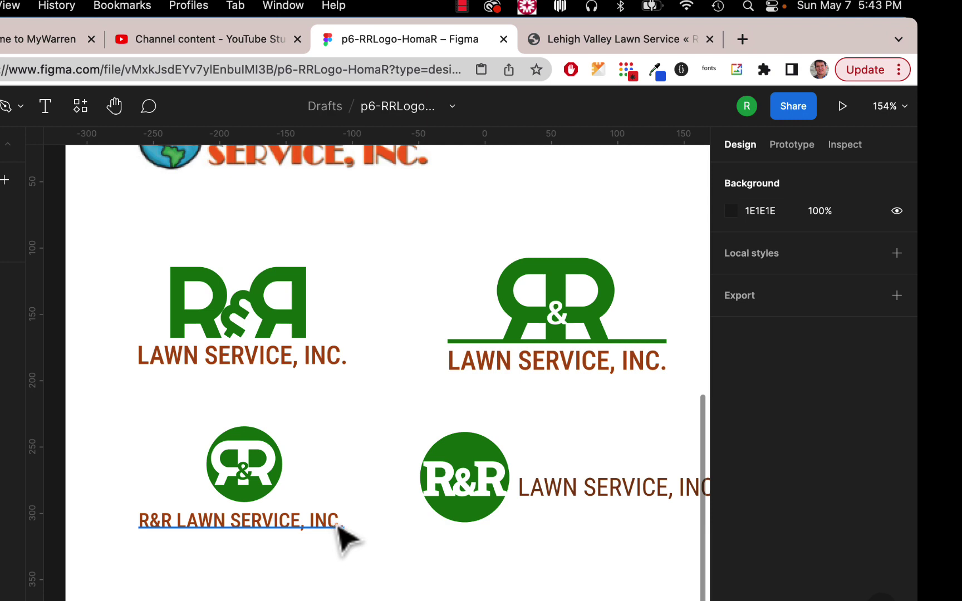
scroll(400, 498, up, 2)
scroll(400, 498, left, 1)
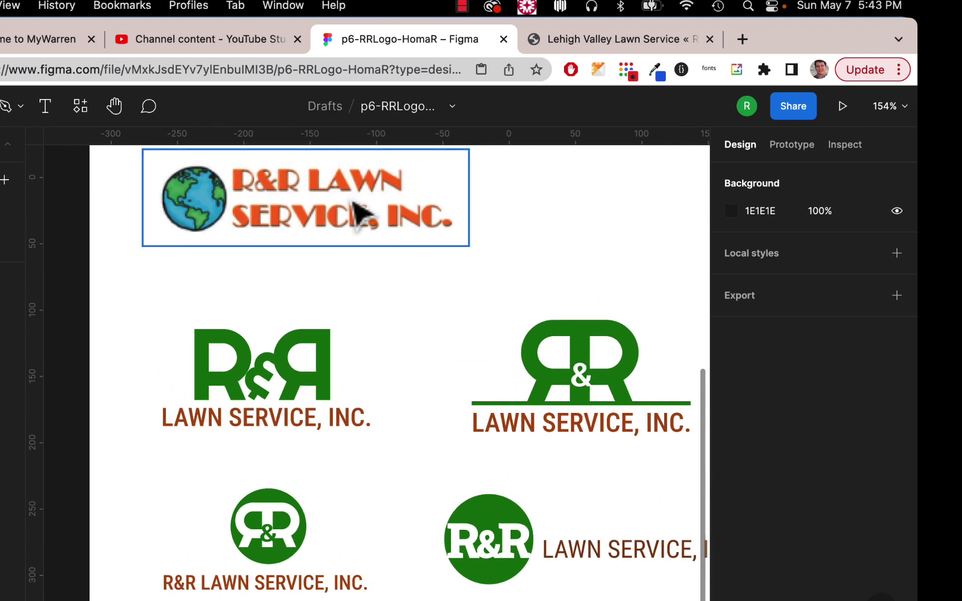
scroll(408, 345, down, 5)
scroll(407, 345, up, 2)
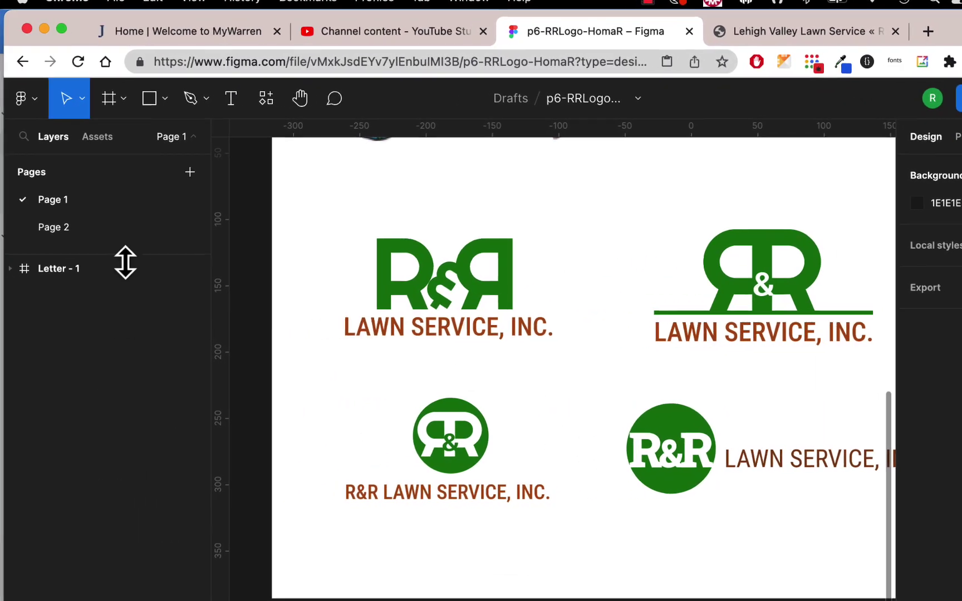
Step: Show Page 2 and examine the chosen logo's stacked, horizontal, reversed, one-color and black variations
click(0, 241)
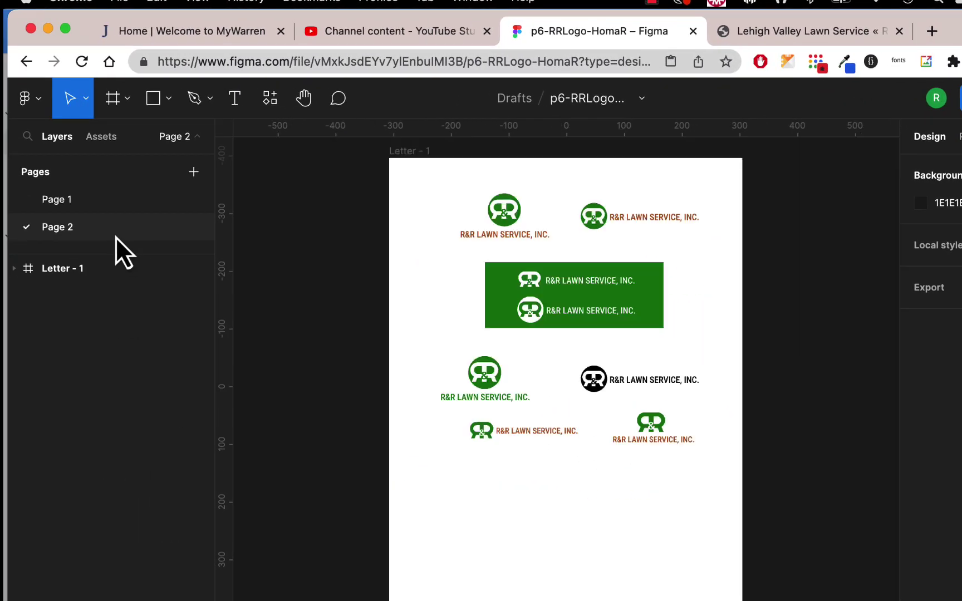
scroll(568, 243, up, 10)
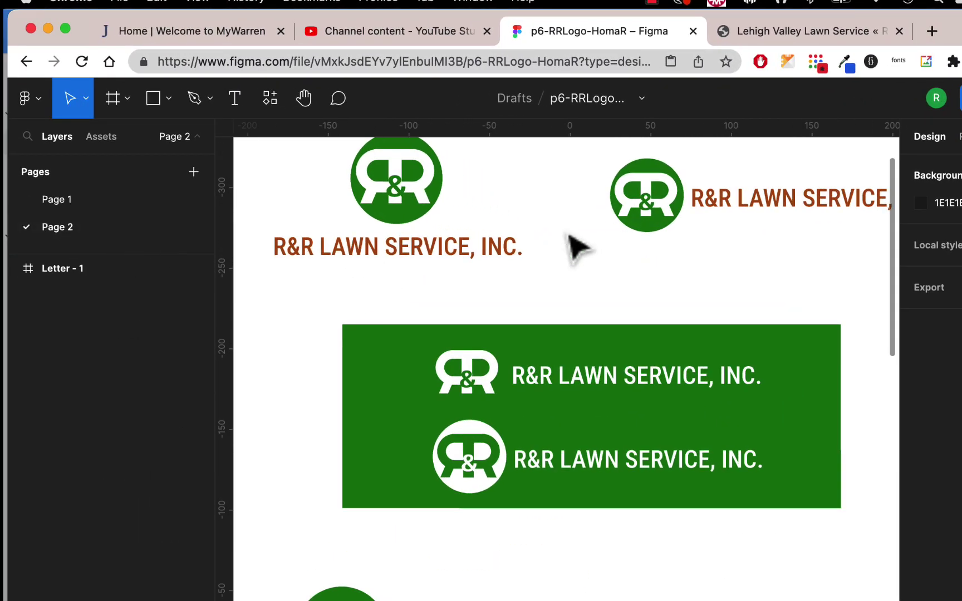
scroll(574, 245, up, 2)
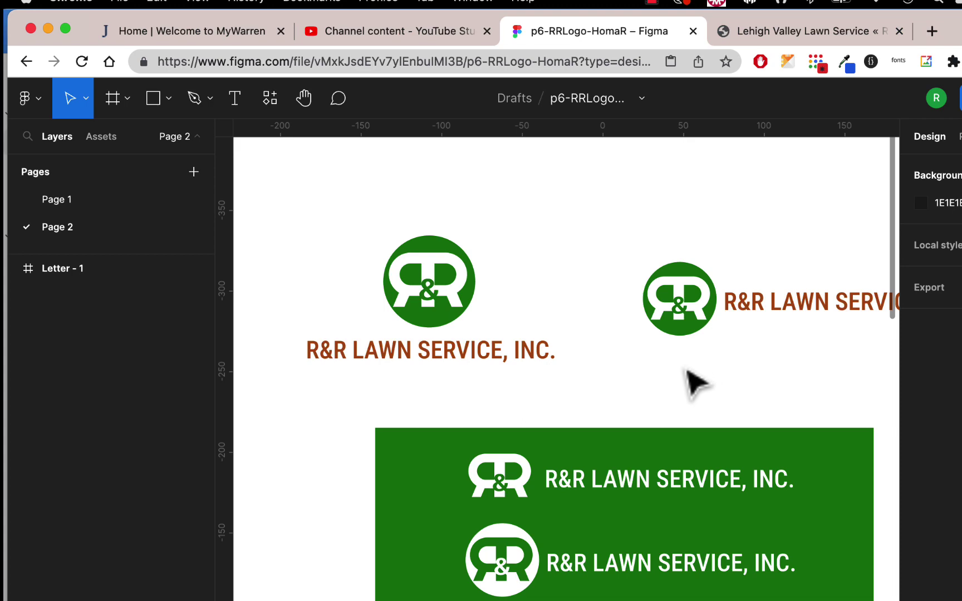
scroll(686, 371, down, 5)
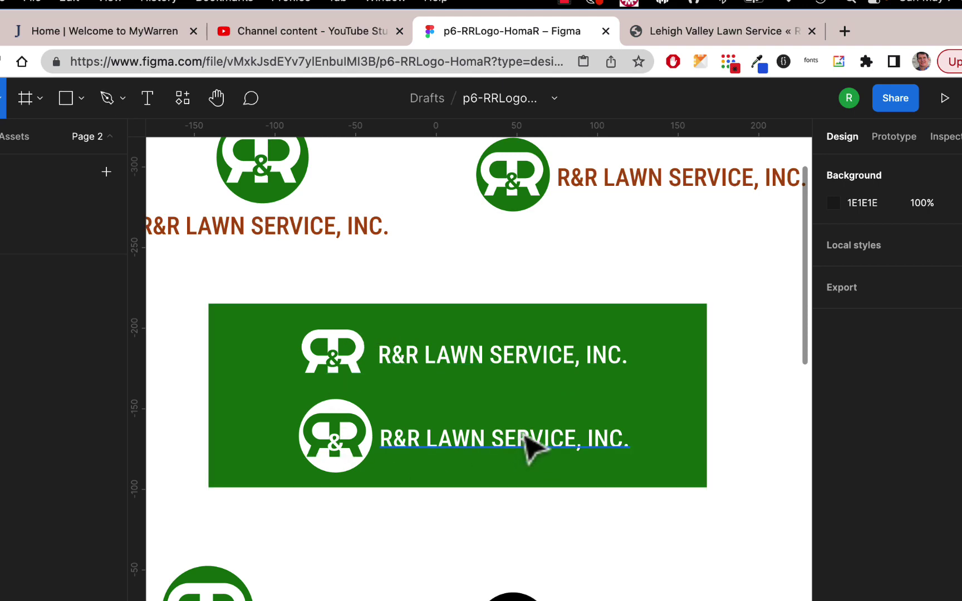
scroll(530, 437, down, 5)
scroll(534, 438, up, 6)
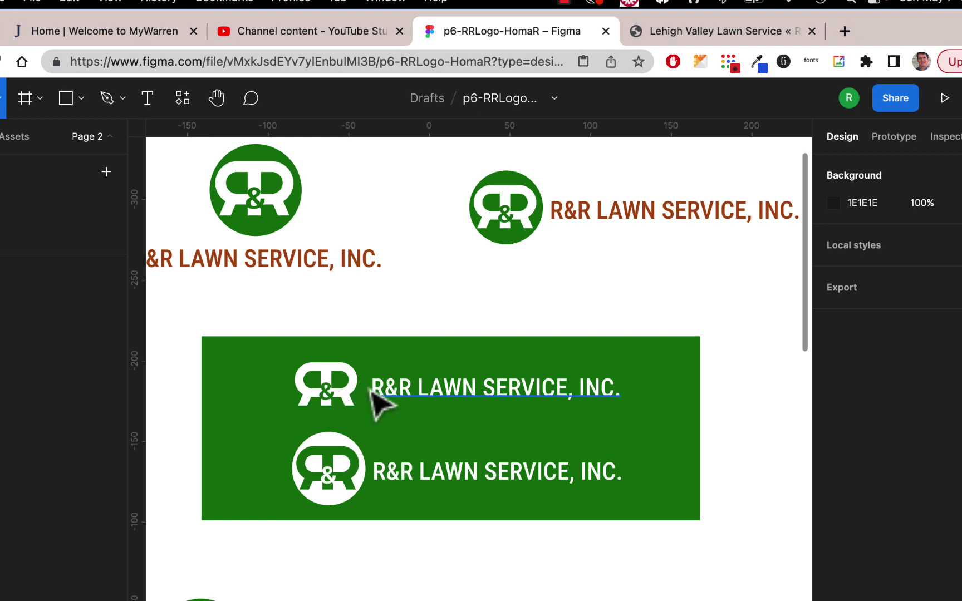
scroll(440, 395, down, 5)
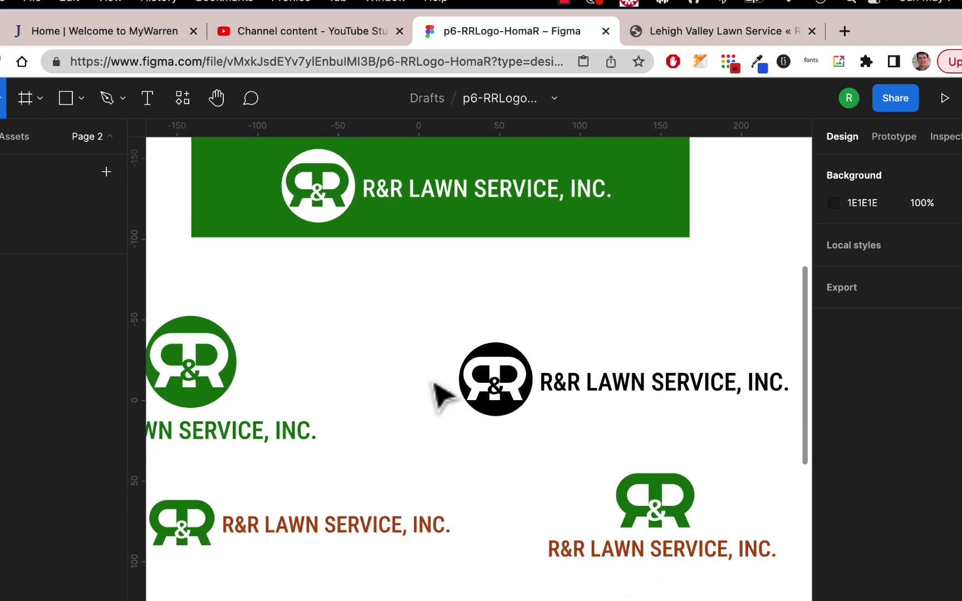
scroll(440, 395, down, 3)
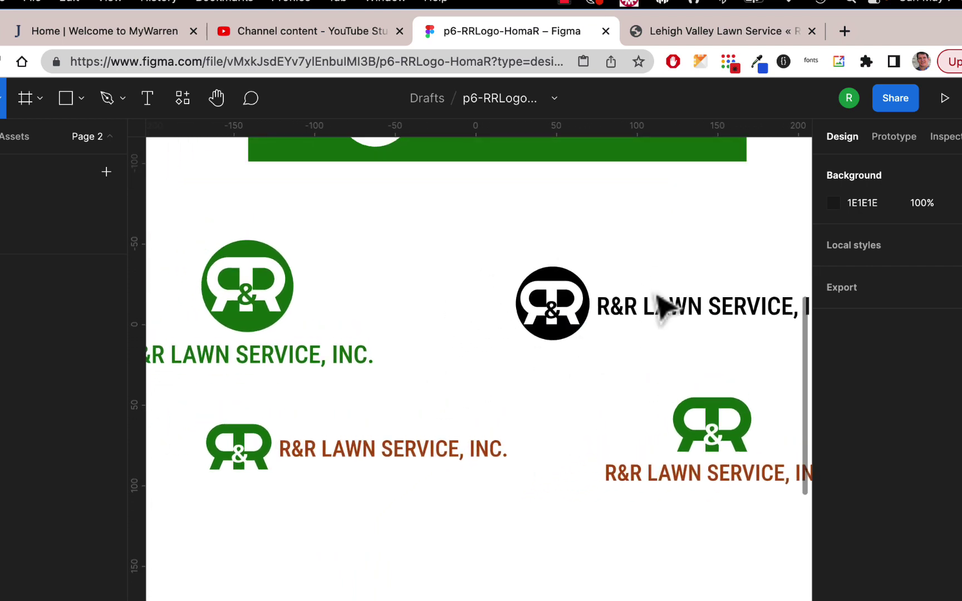
scroll(439, 429, down, 4)
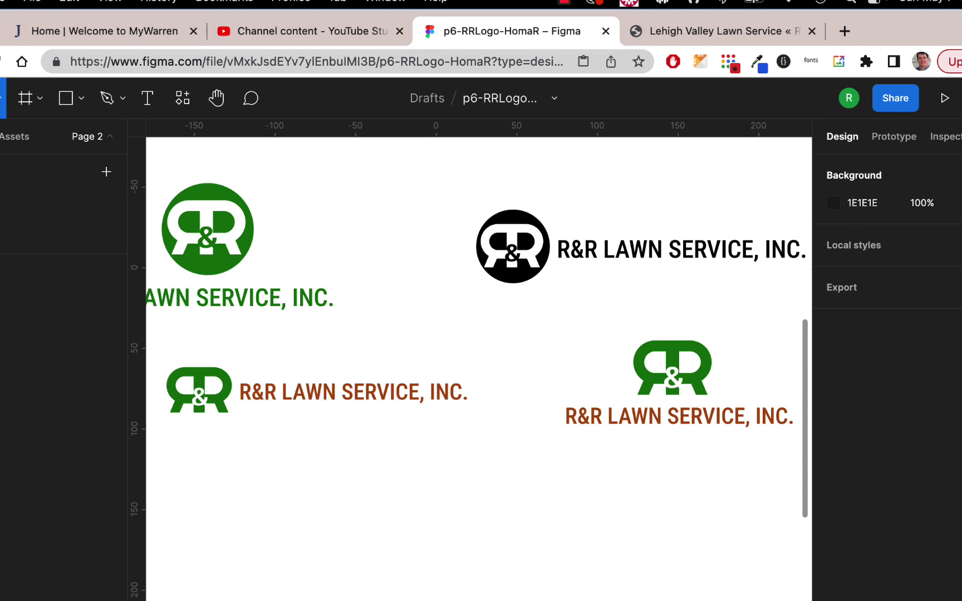
Step: Return to the drafts and open the p7-RR-Web-Layouts-SAMPLE file
click(2, 98)
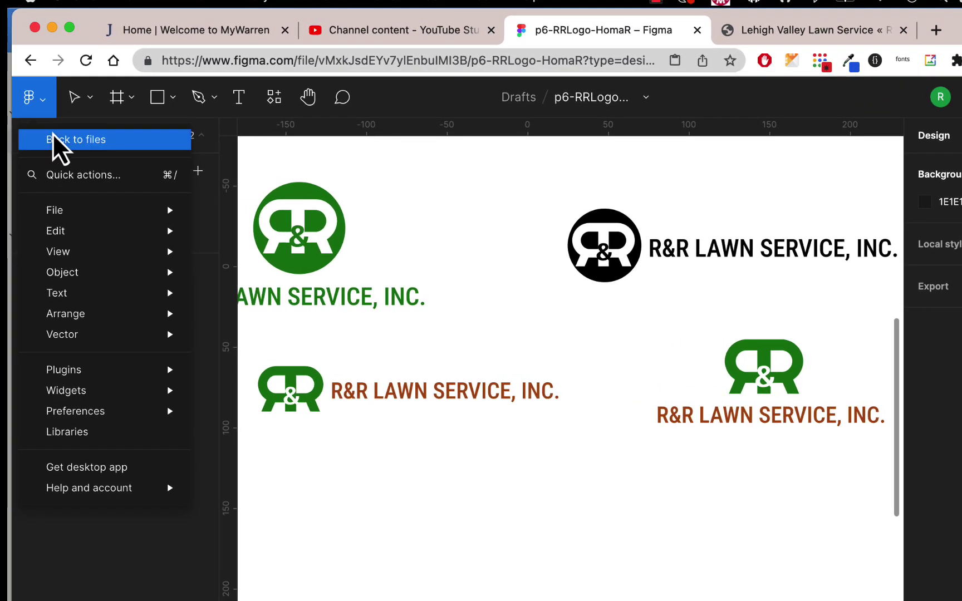
mouse_move(143, 245)
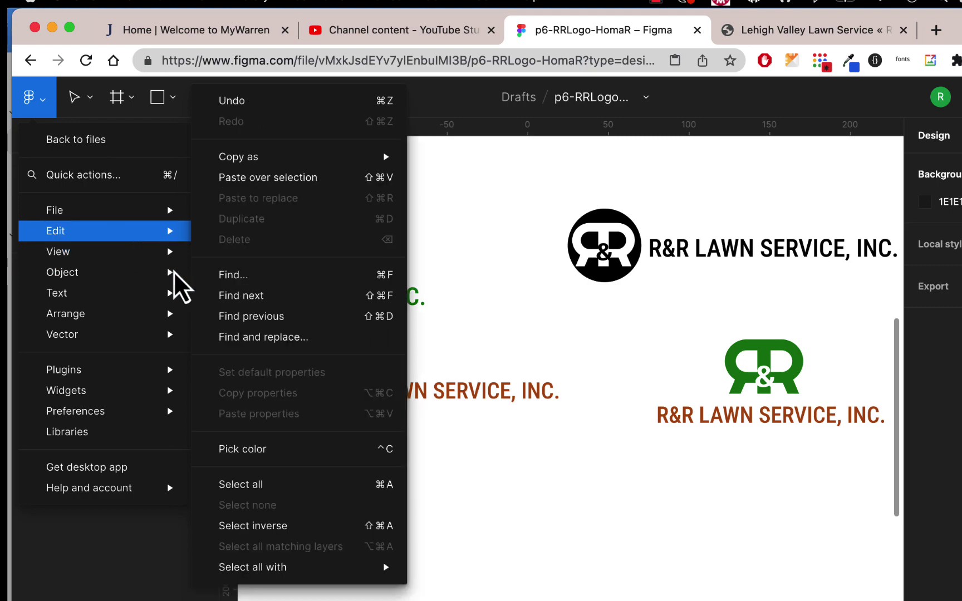
click(76, 139)
double_click(421, 473)
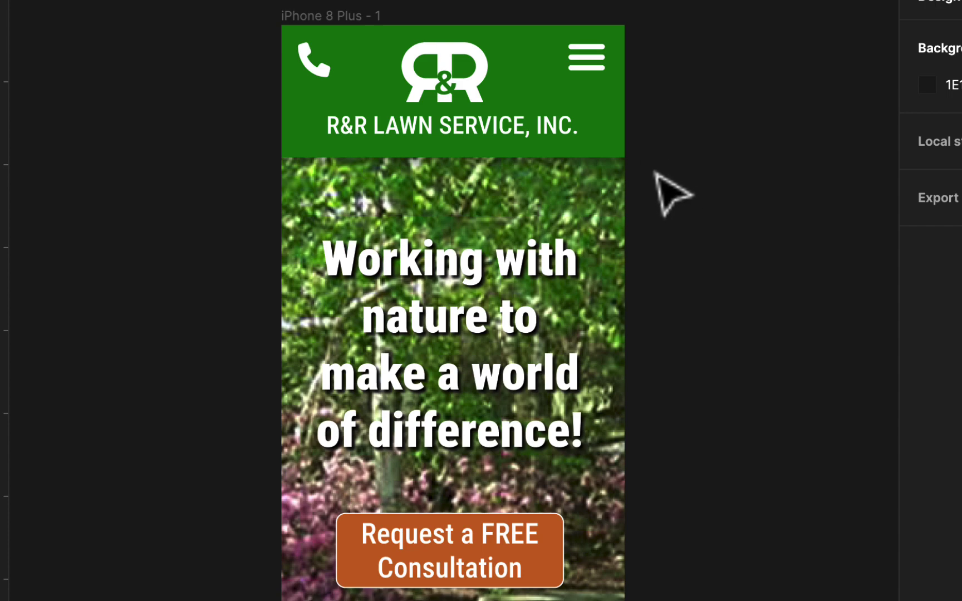
Step: Show the iPhone 8 Plus layout on Page 2, preview it as a prototype, and return to the design file
key(n)
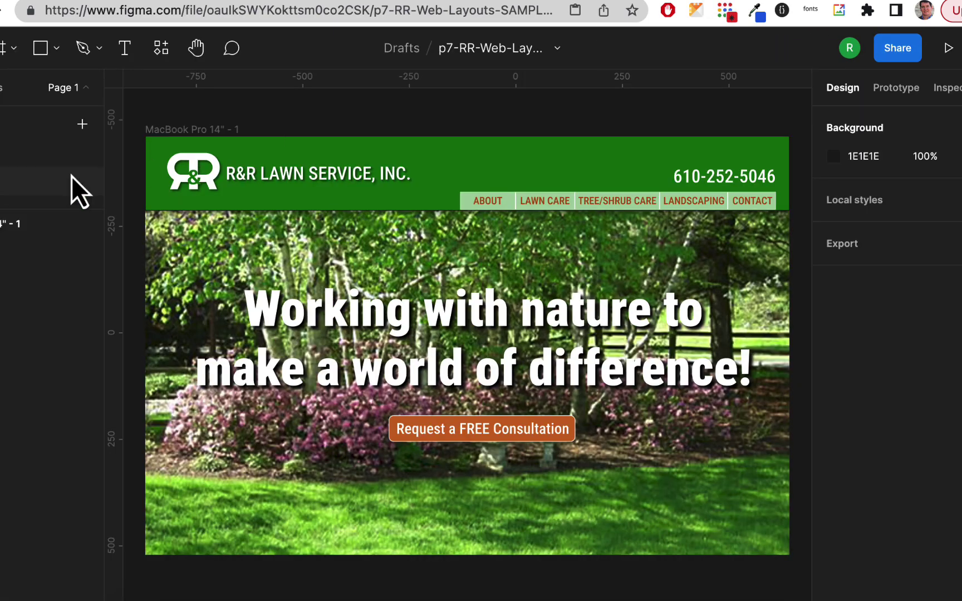
click(18, 180)
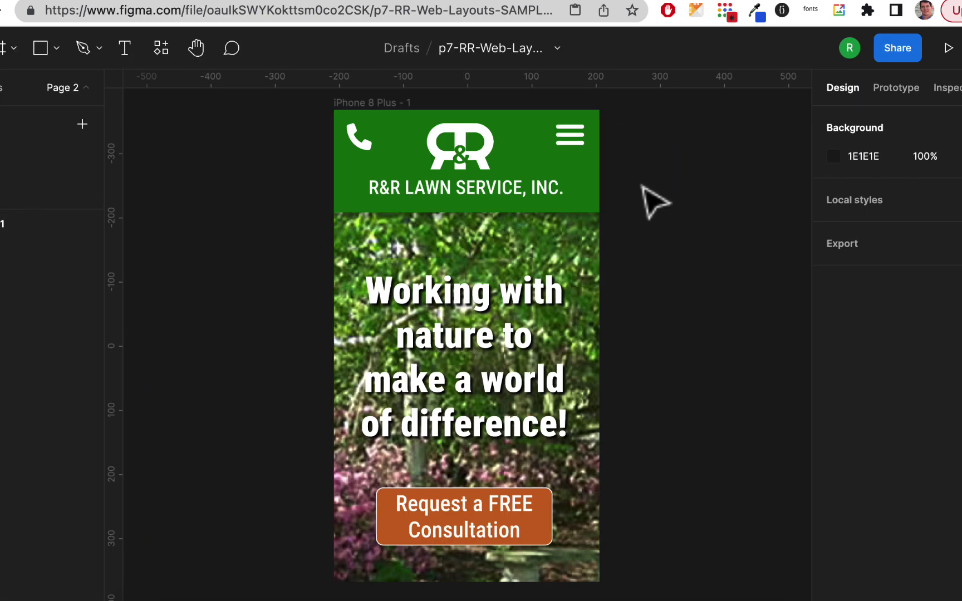
click(947, 48)
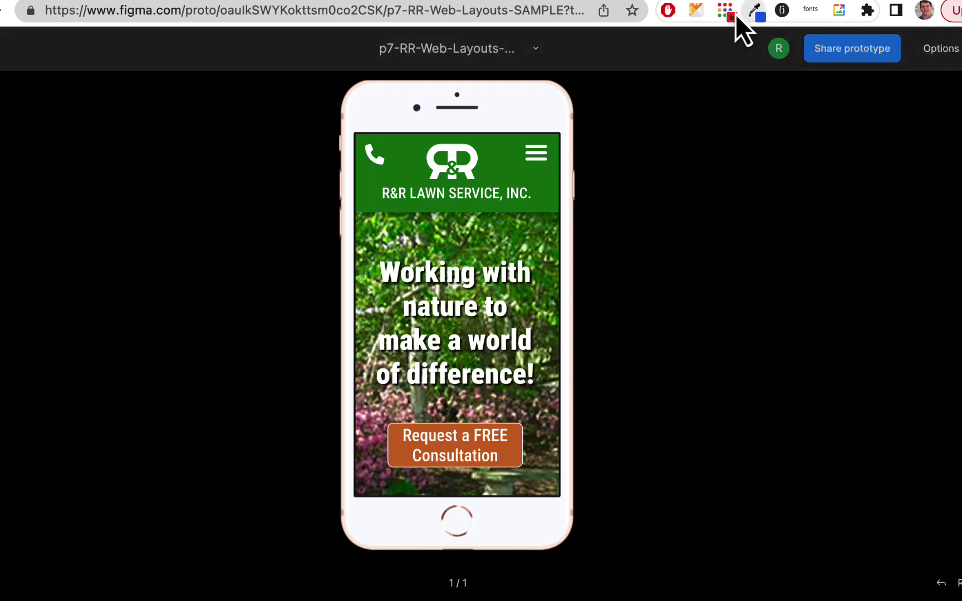
click(715, 1)
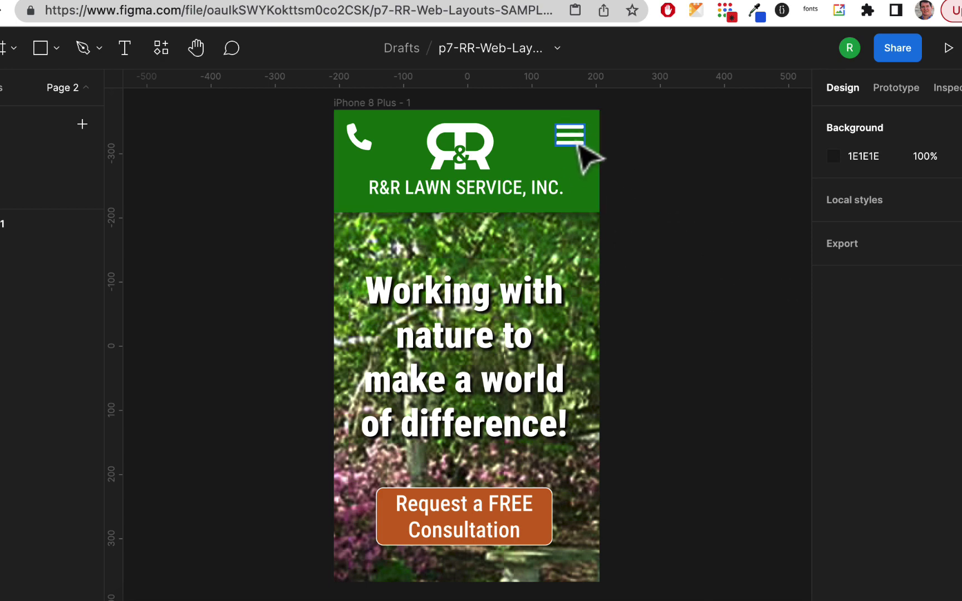
Step: Examine the mobile layout's hamburger menu icon, phone icon, logo header, headline and consultation button up close
scroll(579, 146, up, 15)
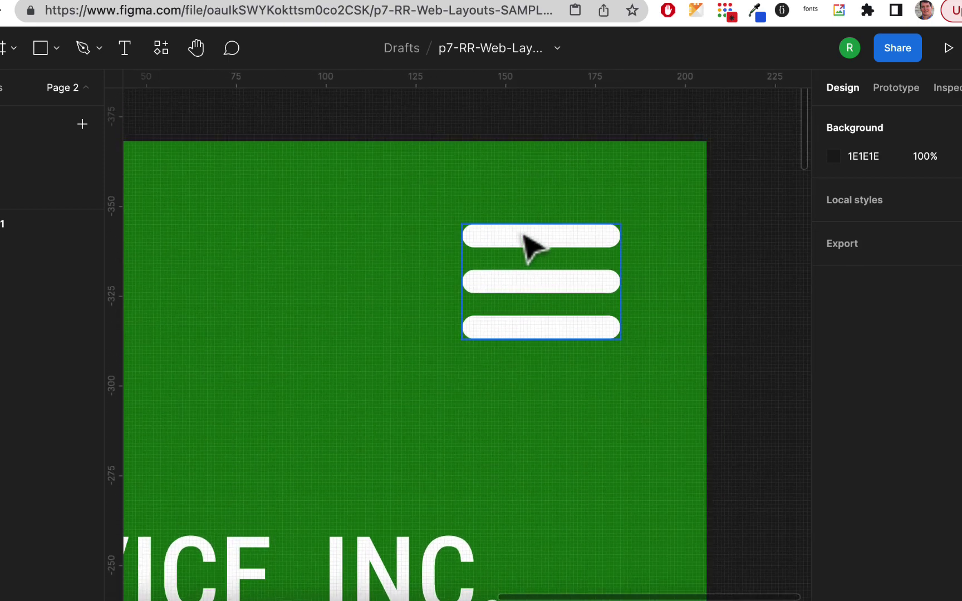
scroll(579, 262, down, 10)
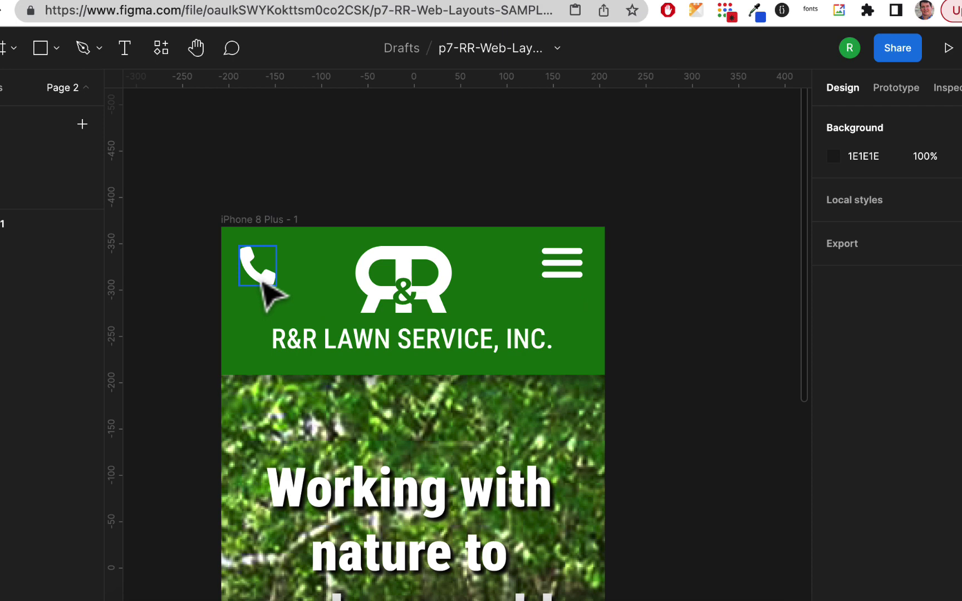
scroll(505, 305, down, 3)
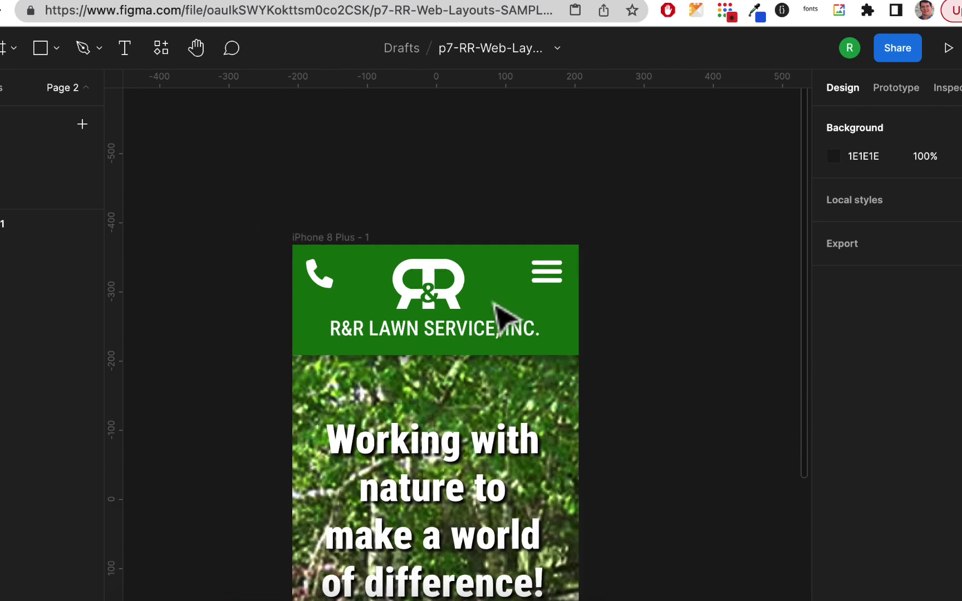
scroll(525, 295, down, 5)
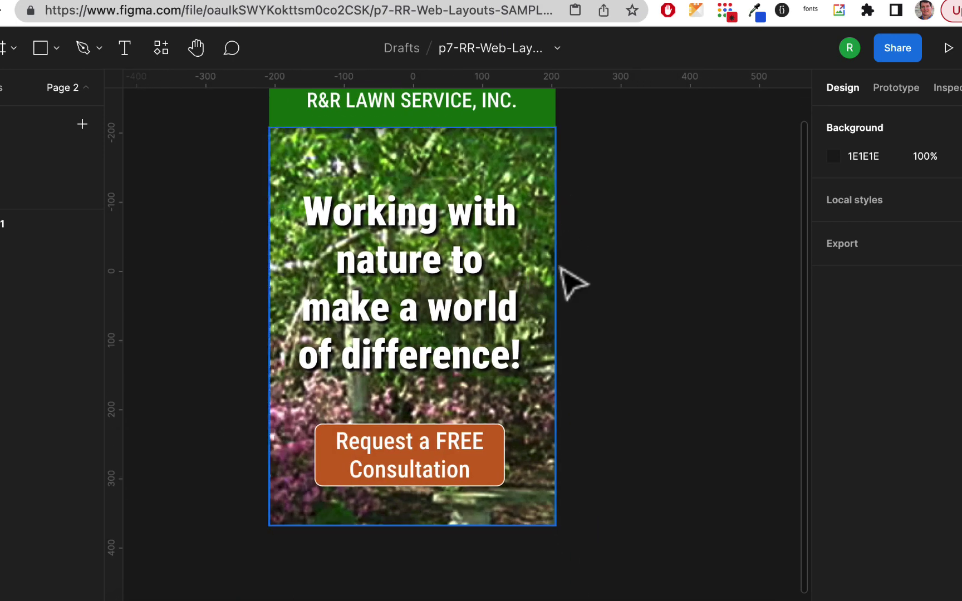
scroll(451, 329, down, 4)
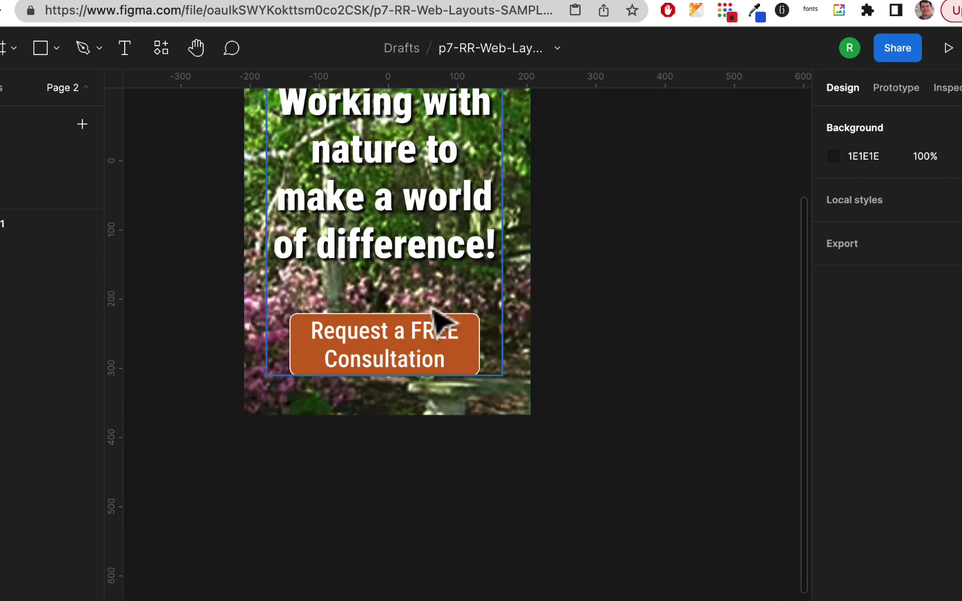
Step: Return to the desktop layout on Page 1 and expand the MacBook Pro 14" frame and its btn-about group in the layers
click(8, 159)
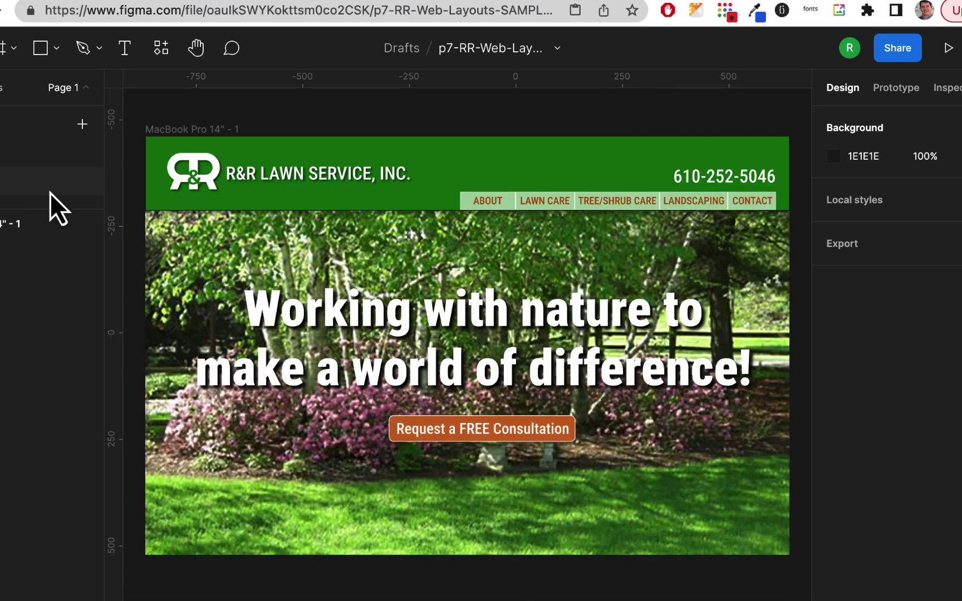
click(10, 223)
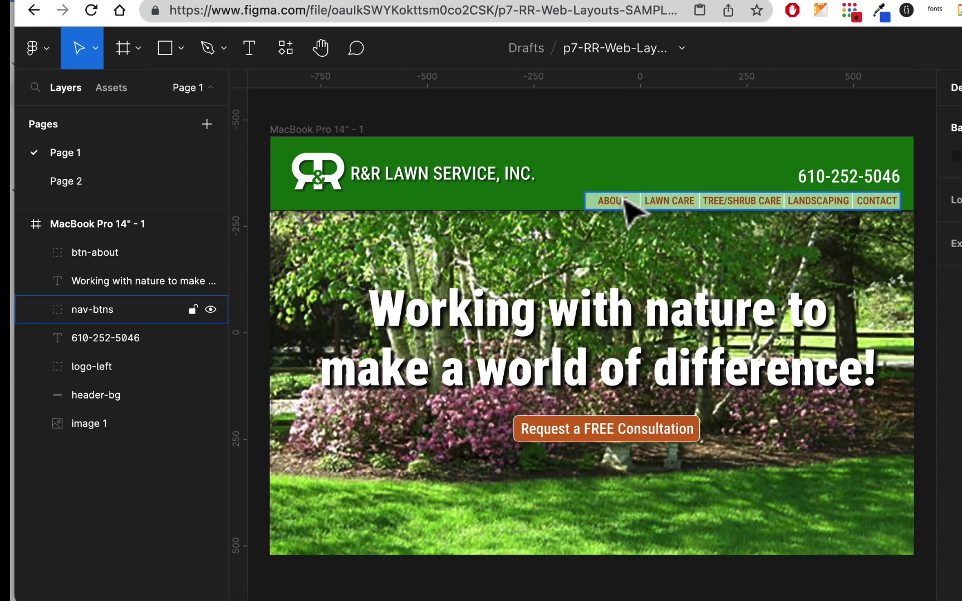
click(37, 254)
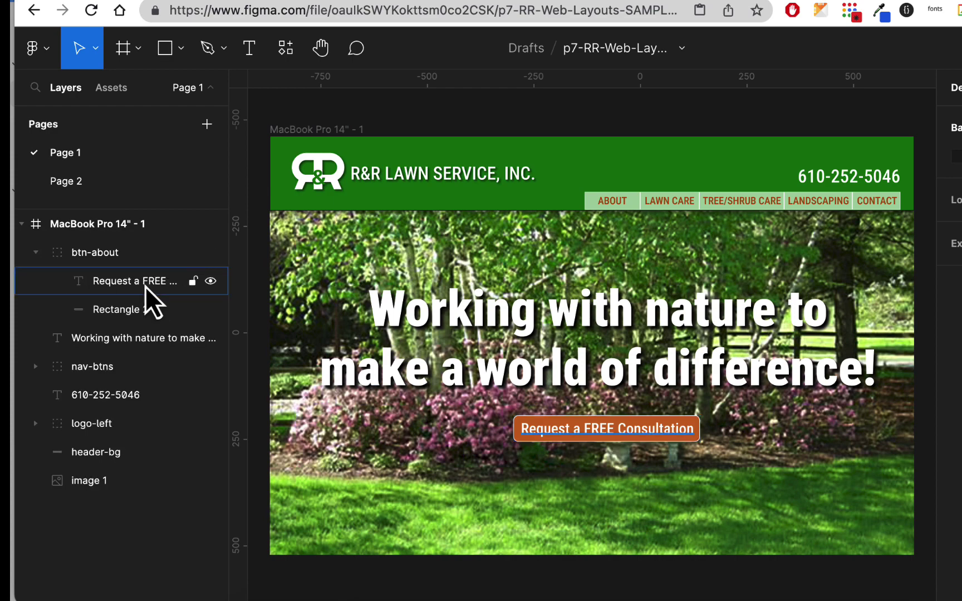
Step: Select the About navigation button in the desktop layout and collapse the btn-about and nav-btns groups in the layers
double_click(625, 207)
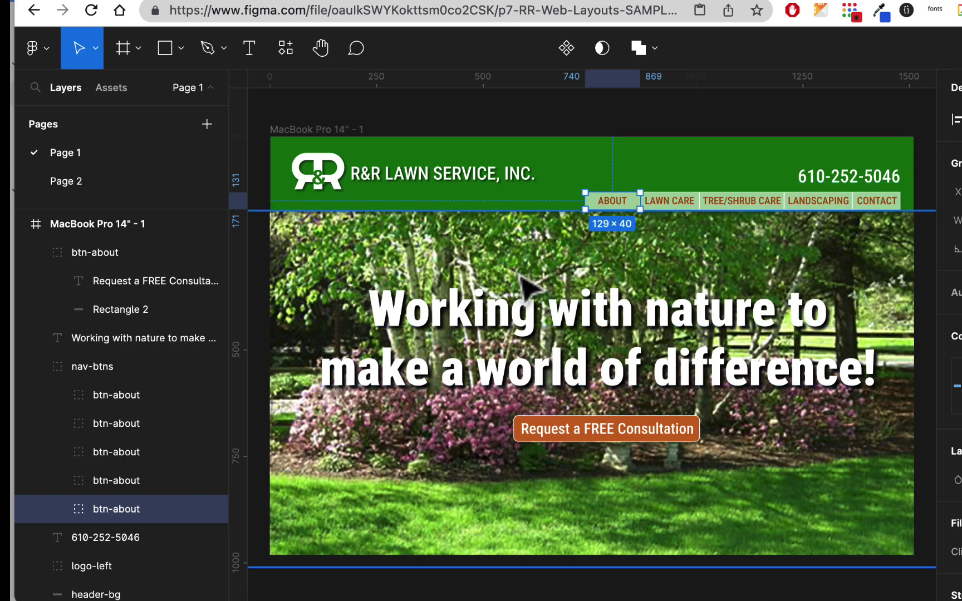
click(35, 253)
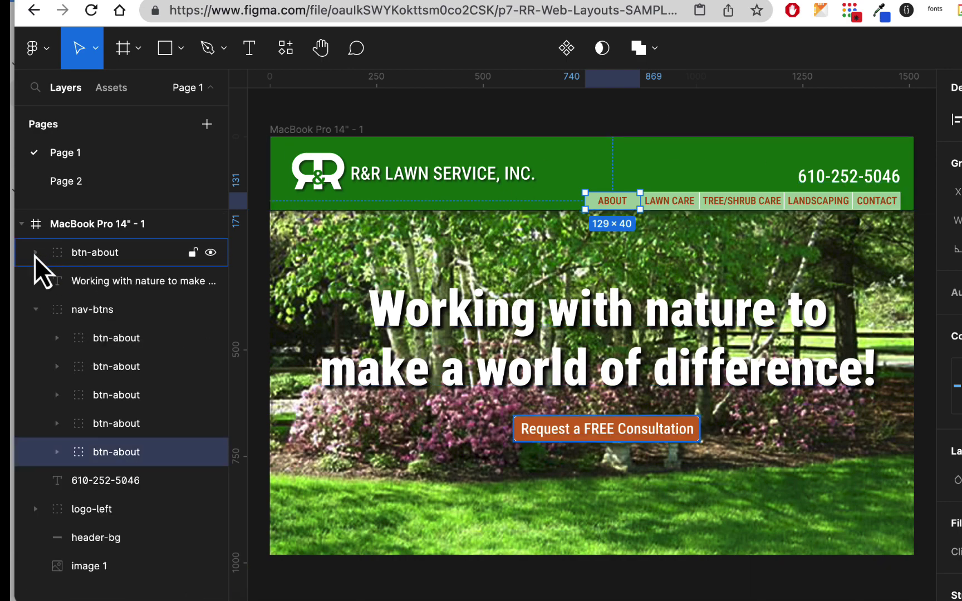
click(36, 310)
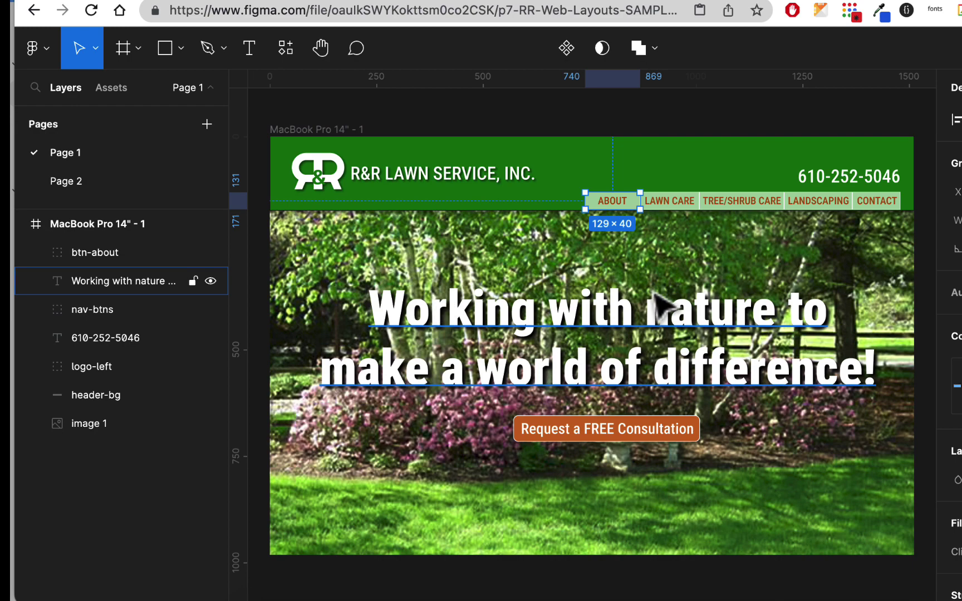
Step: Select the desktop layout's logo-left group and its headline text, and briefly compare Page 2 with Page 1
click(473, 189)
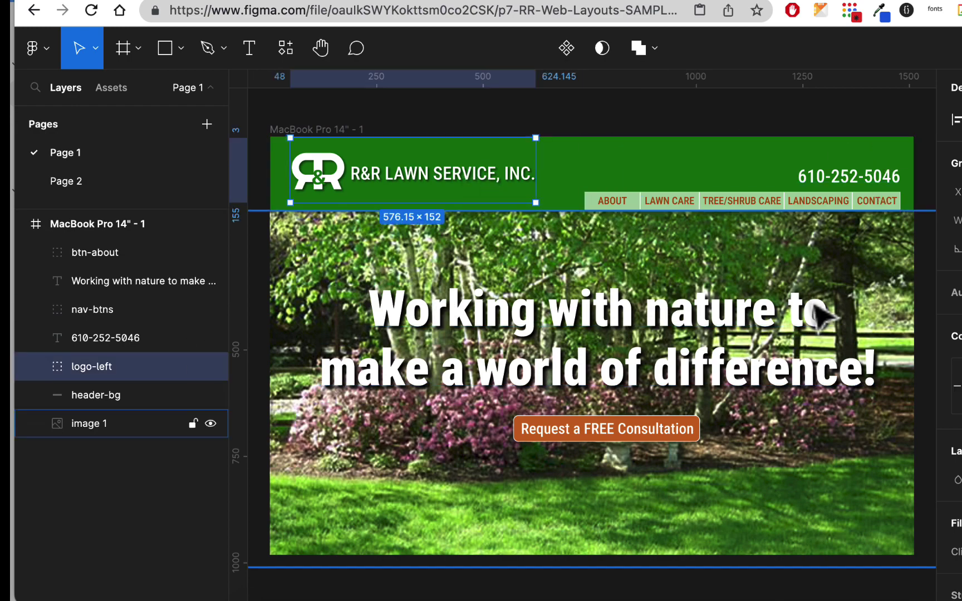
click(761, 370)
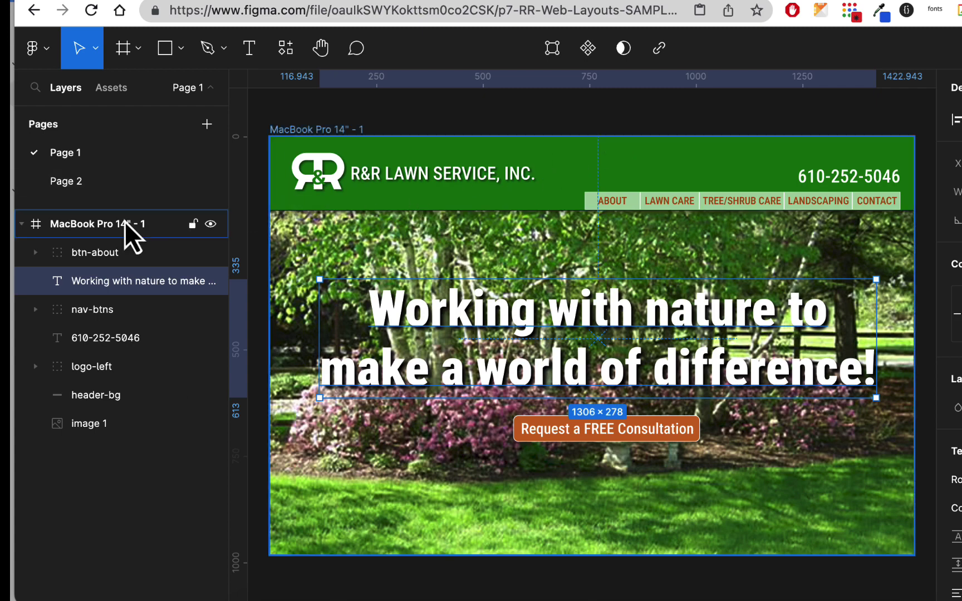
click(91, 191)
click(116, 159)
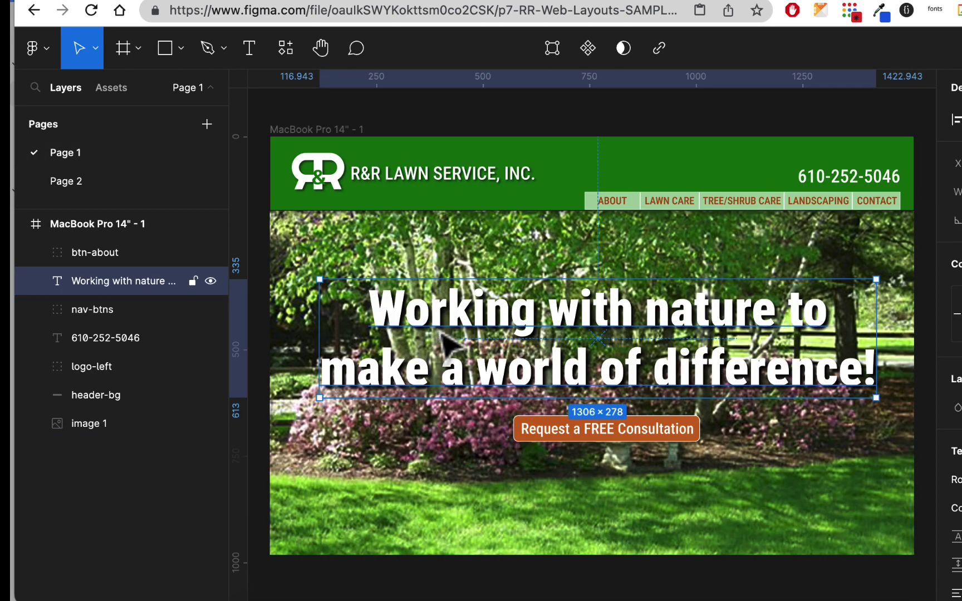
Step: Inspect the iPhone 8 Plus frame and its headline-and-button group on Page 2, and return to the desktop layout on Page 1
click(153, 189)
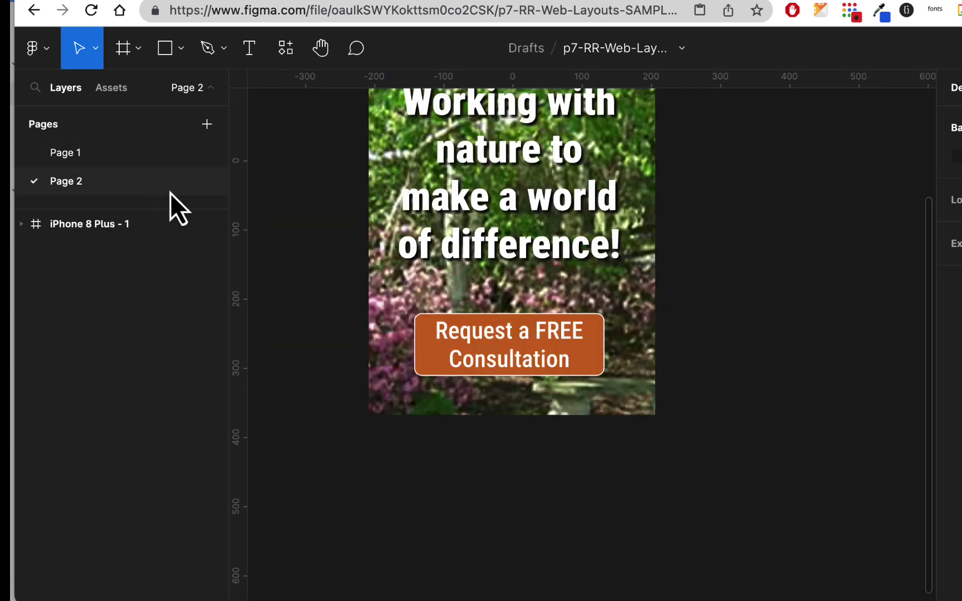
click(171, 219)
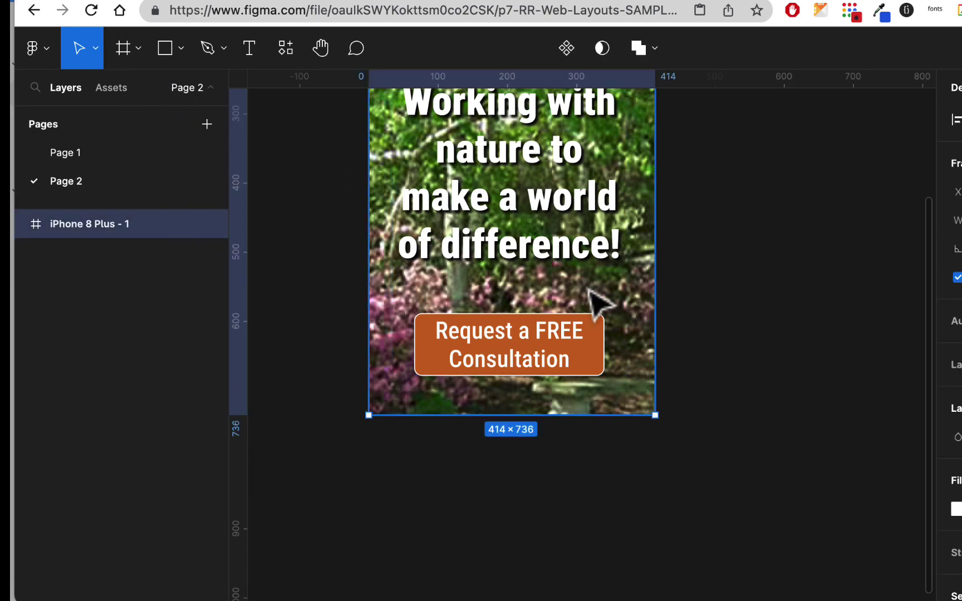
scroll(223, 234, up, 8)
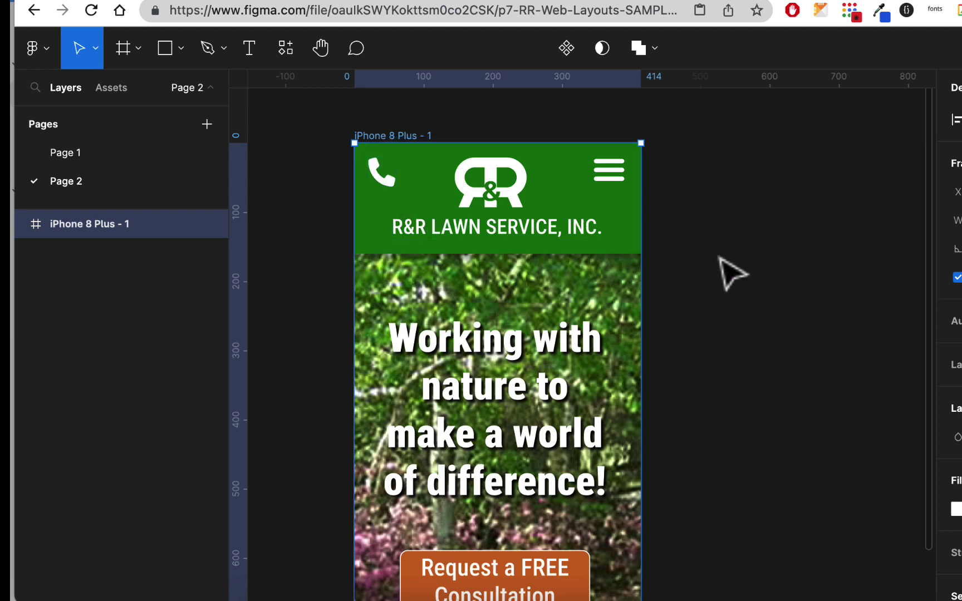
scroll(710, 259, down, 5)
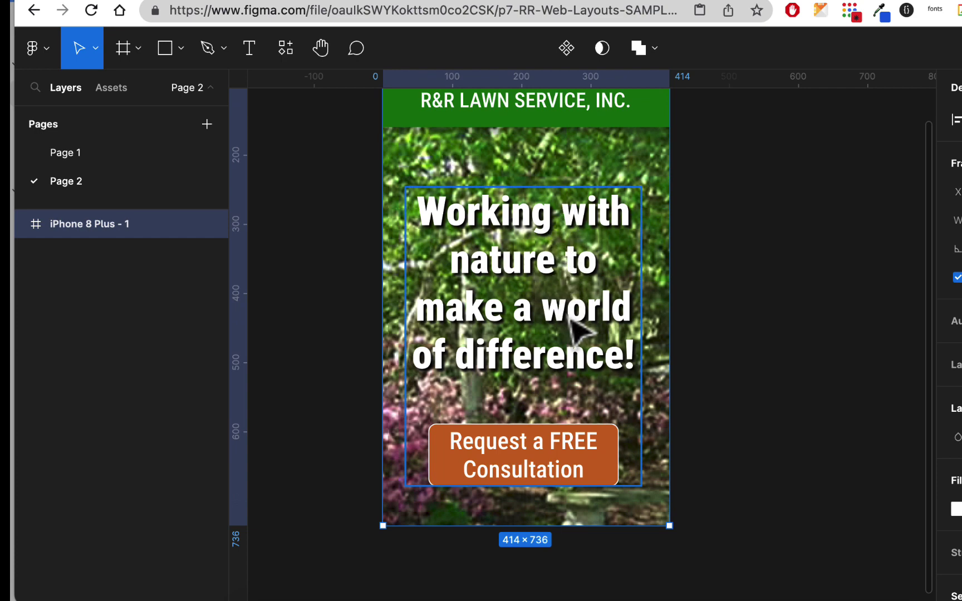
click(618, 476)
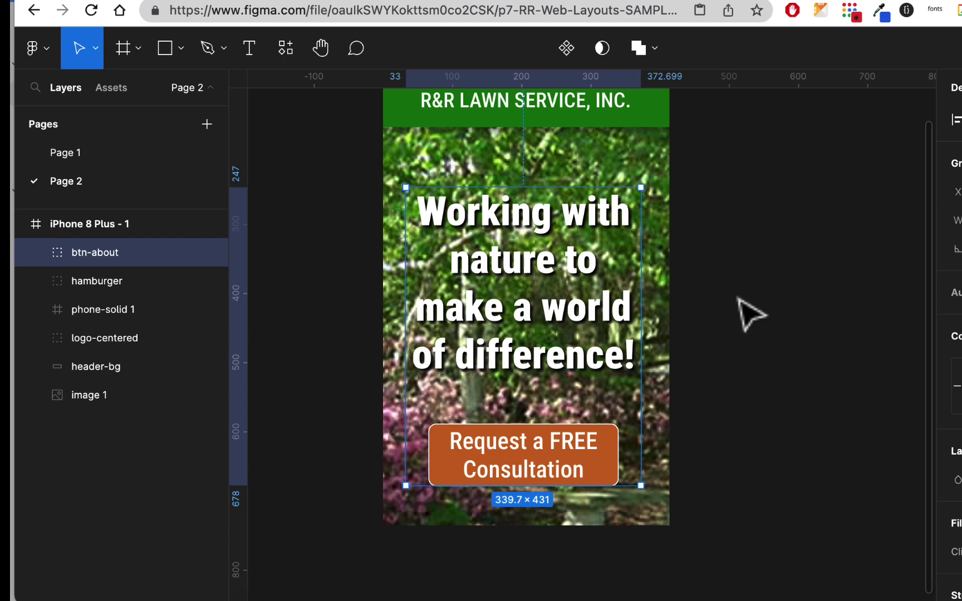
scroll(751, 315, up, 3)
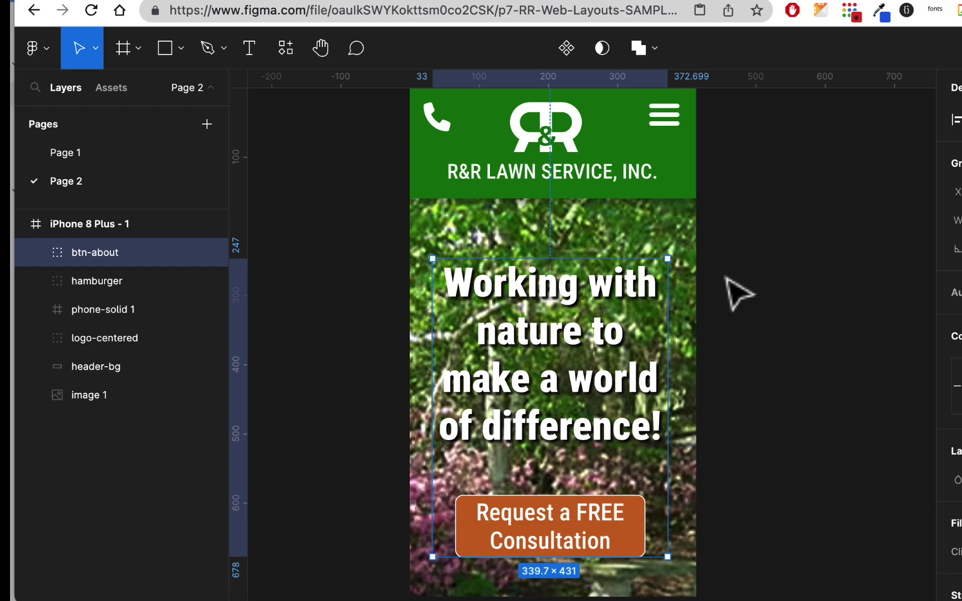
click(66, 152)
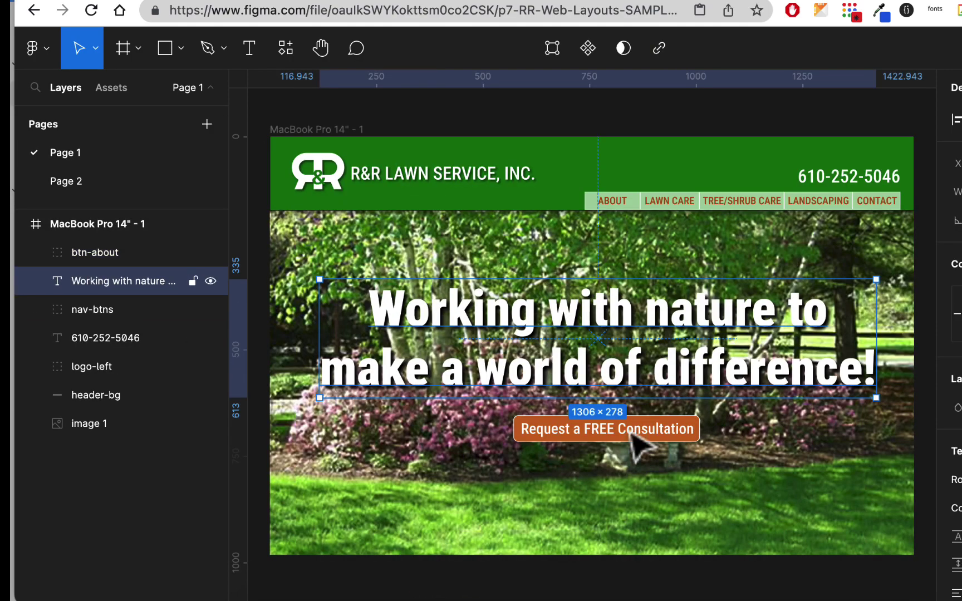